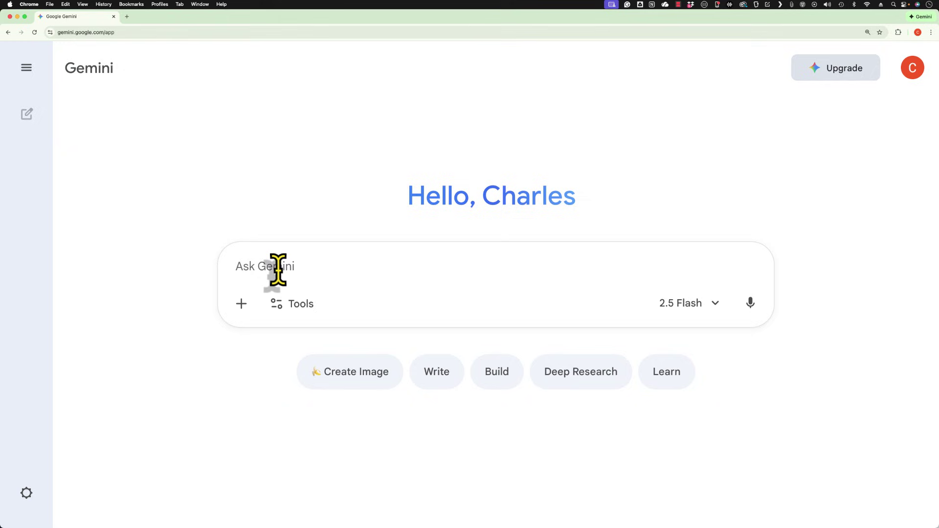
Choose Molly 1.jpg from the Examples folder for upload, previewing it full size first.
left_click(247, 308)
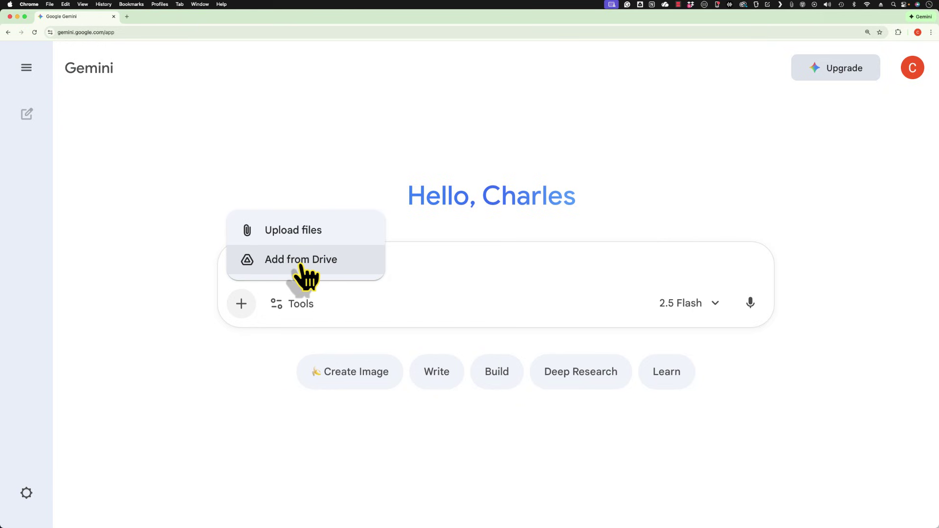
left_click(293, 231)
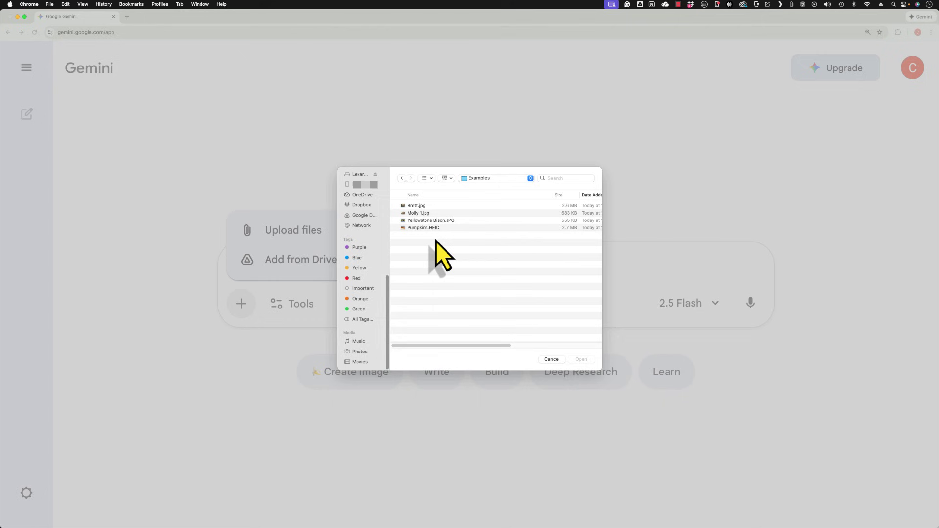
left_click(420, 213)
key("space")
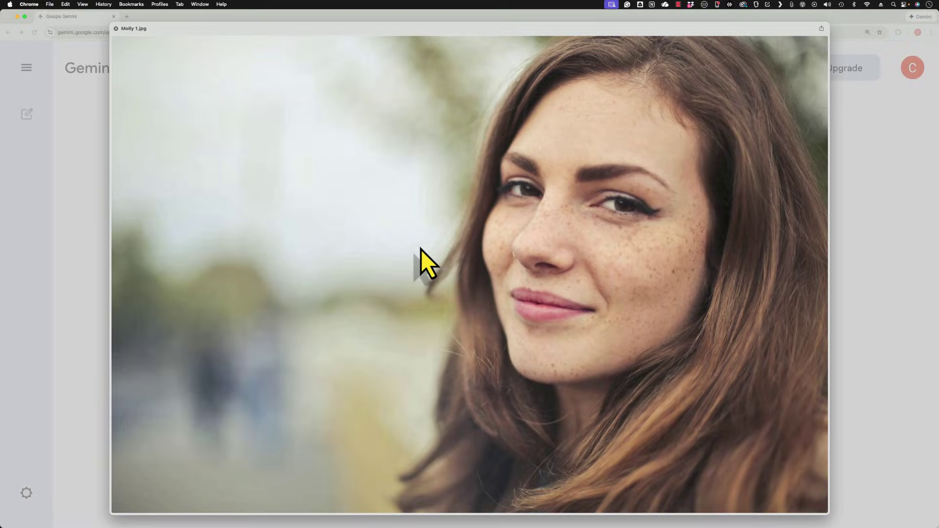
key("space")
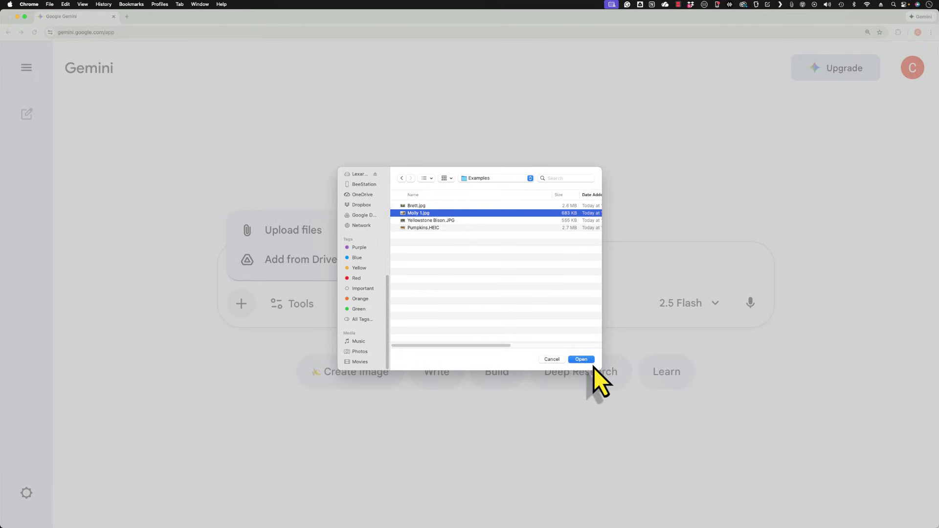
Attach Molly 1.jpg and send the prompt 'Create a charcoal sketch of this photo'.
left_click(585, 361)
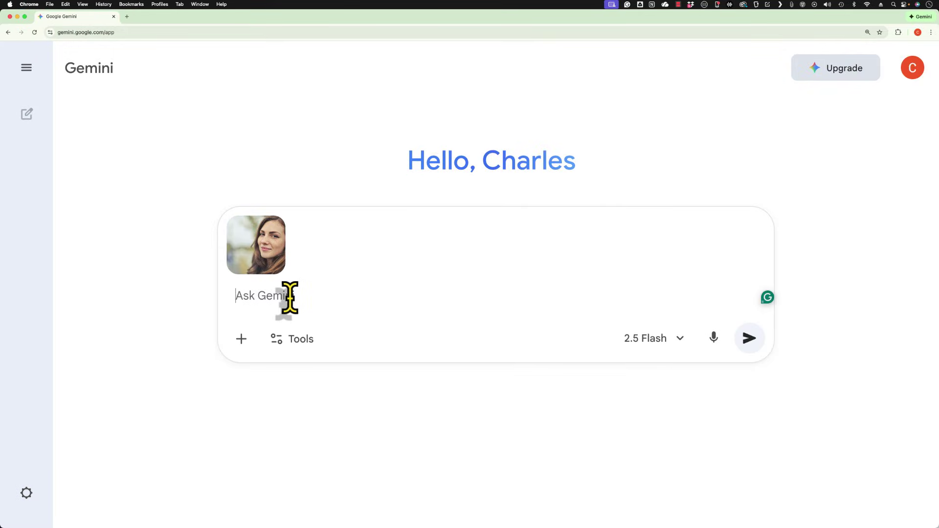
type("Create a charcoal sketch of this photo")
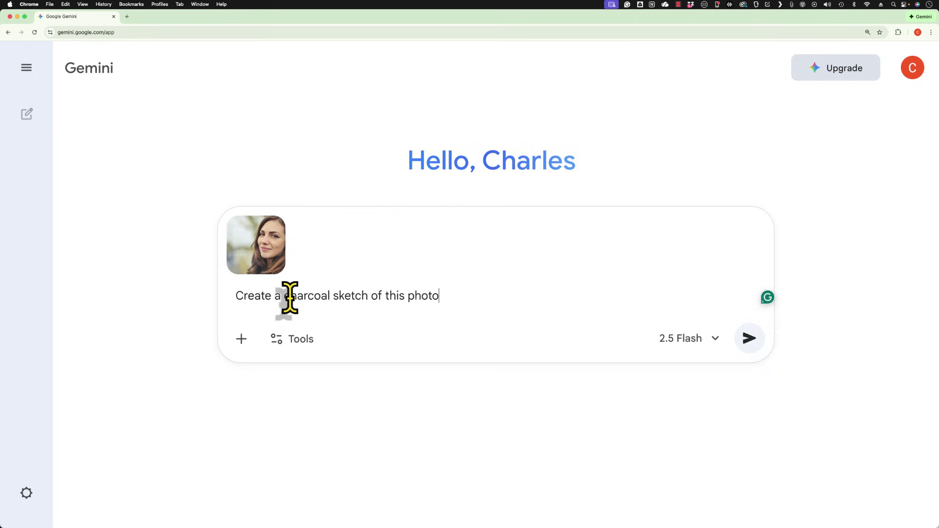
key("Return")
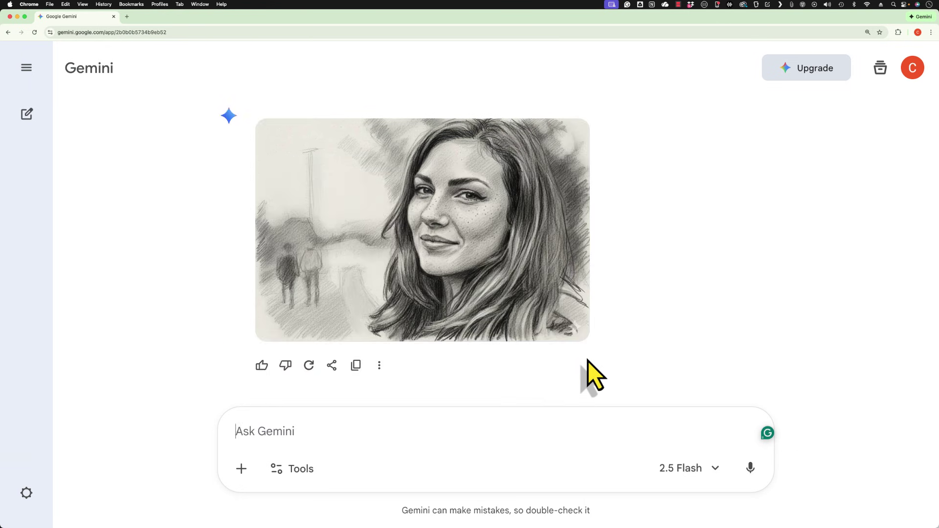
mouse_move(499, 280)
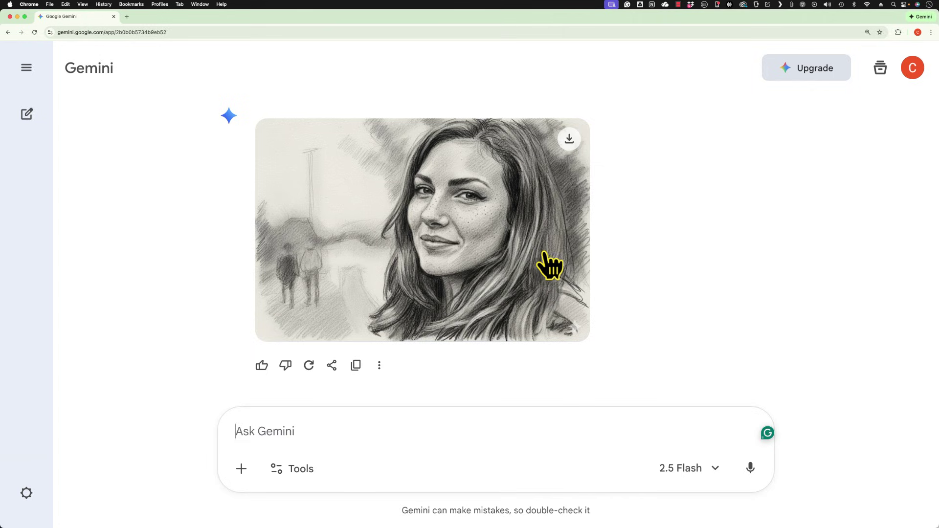
Download the full-size charcoal sketch, enlarge its Preview window, then close it.
left_click(570, 140)
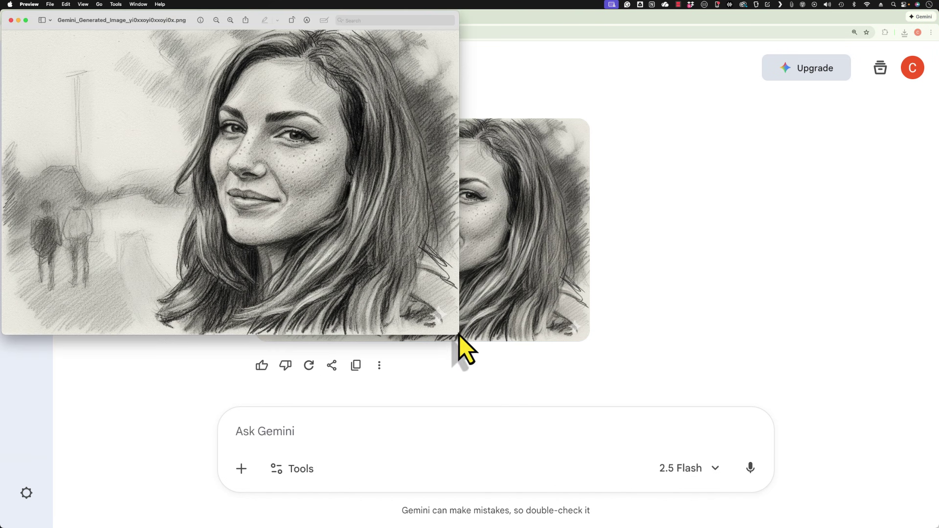
left_click_drag(458, 335, 831, 496)
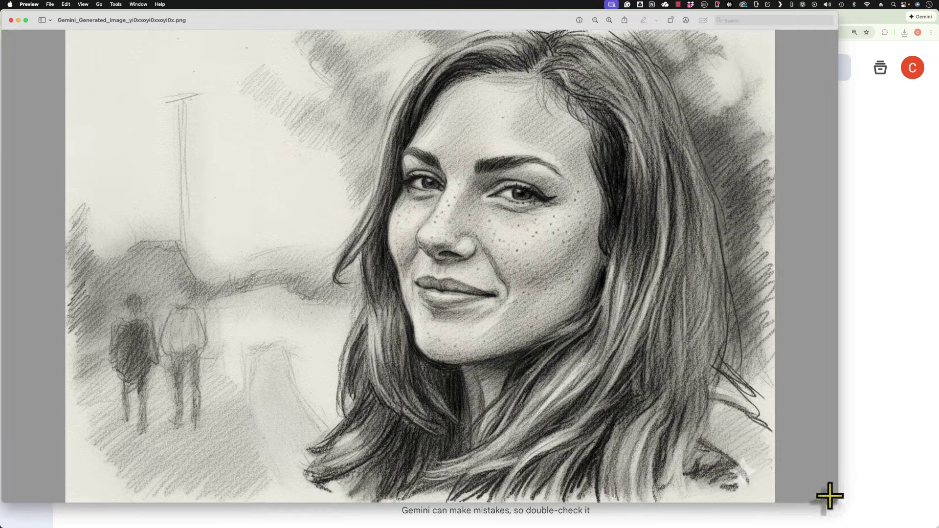
key("super+w")
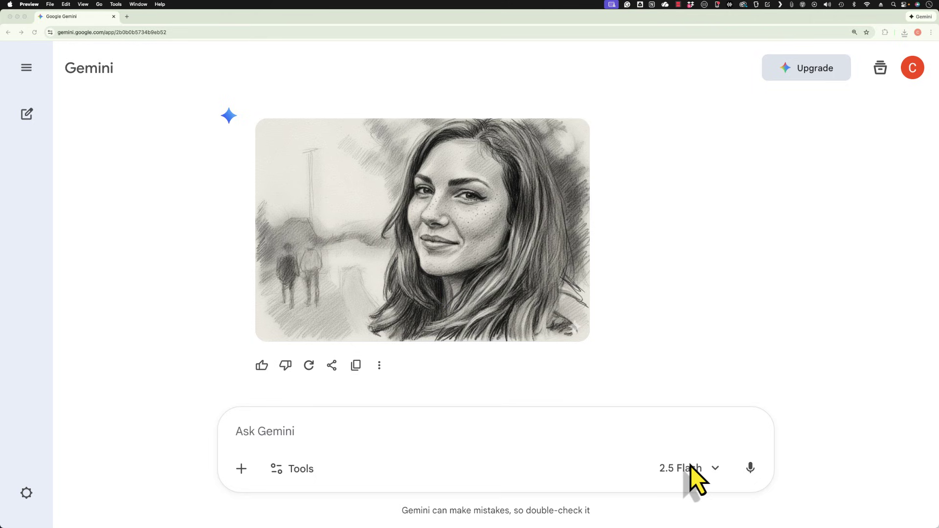
Show the chat's Files list and view the charcoal sketch full screen before returning.
scroll(503, 336, "up", 4)
scroll(505, 324, "down", 4)
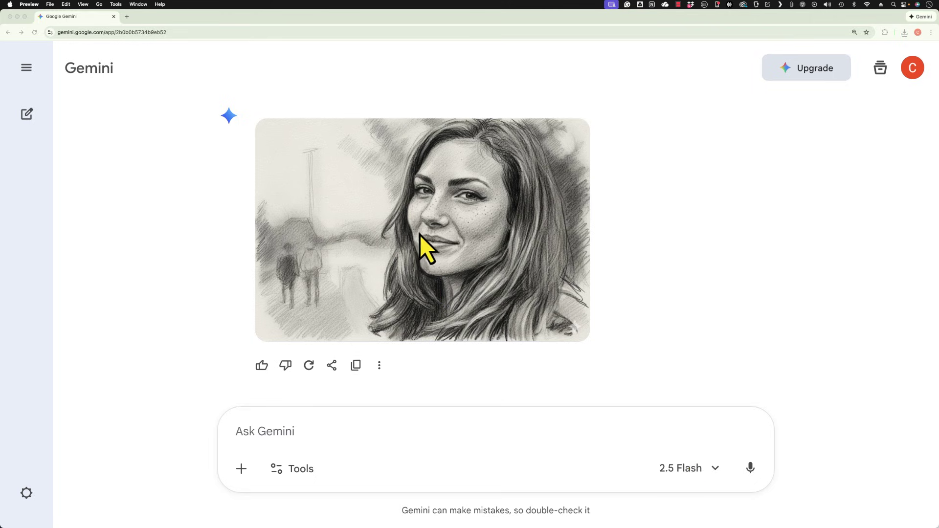
scroll(420, 236, "up", 3)
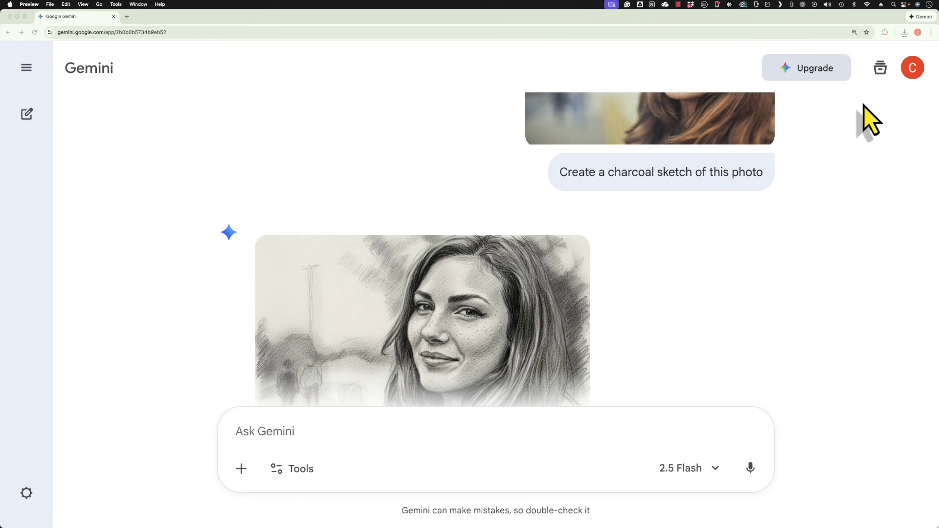
left_click(881, 73)
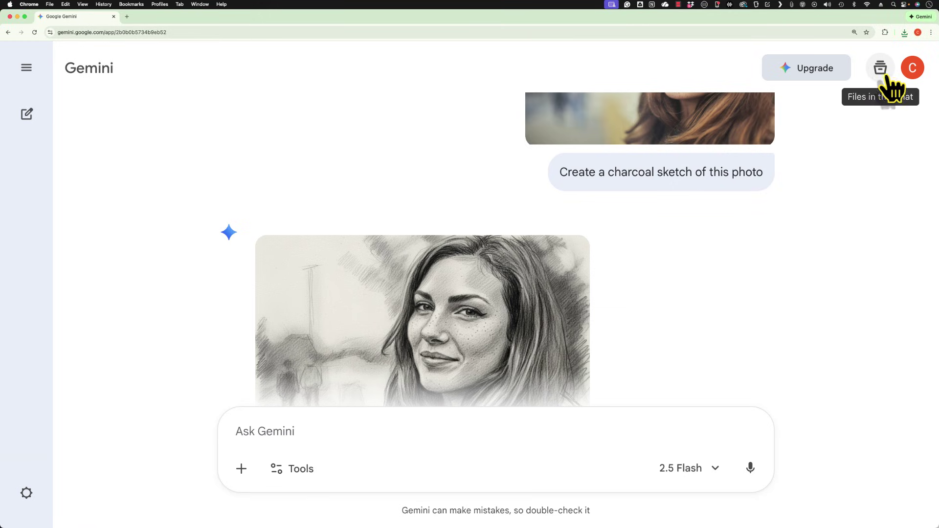
left_click(887, 74)
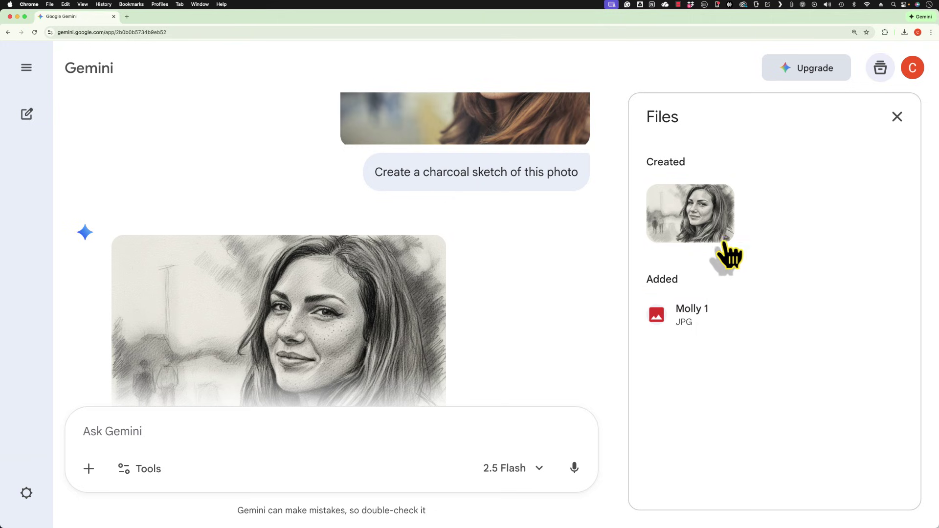
left_click(709, 226)
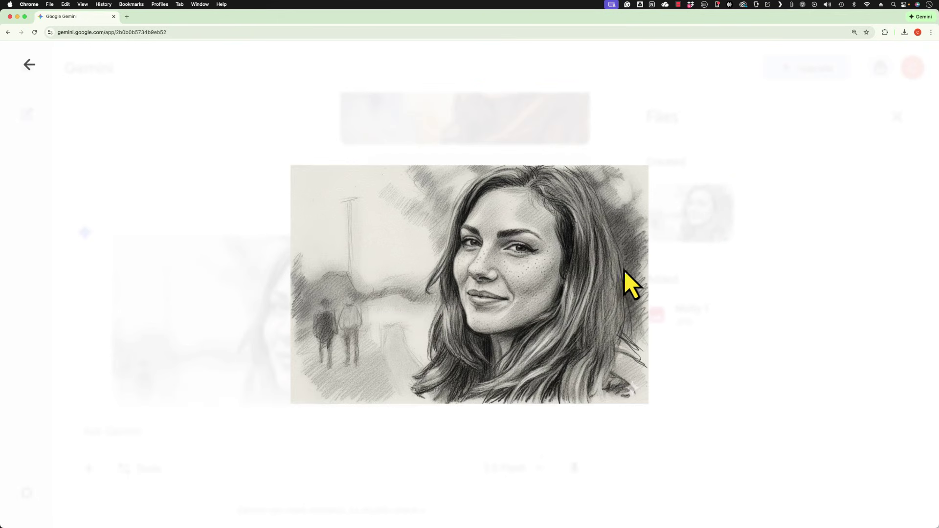
left_click(30, 65)
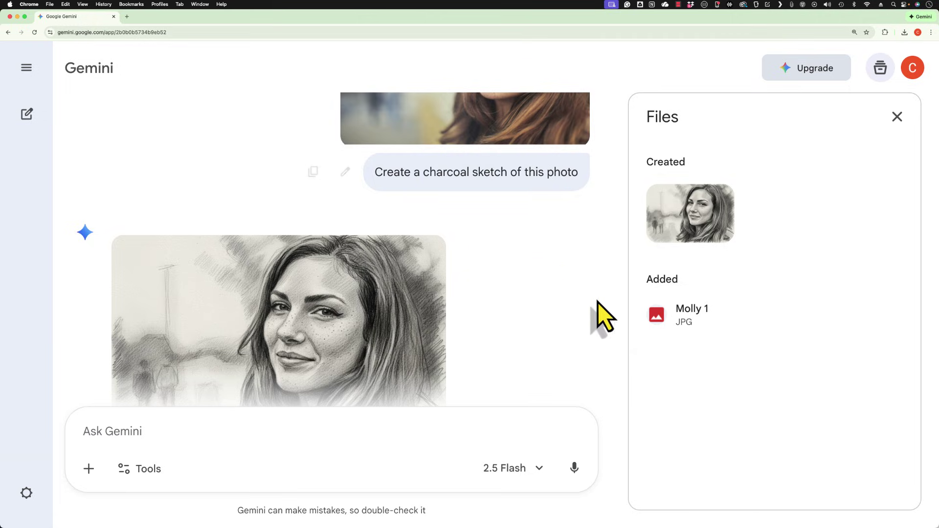
left_click(89, 469)
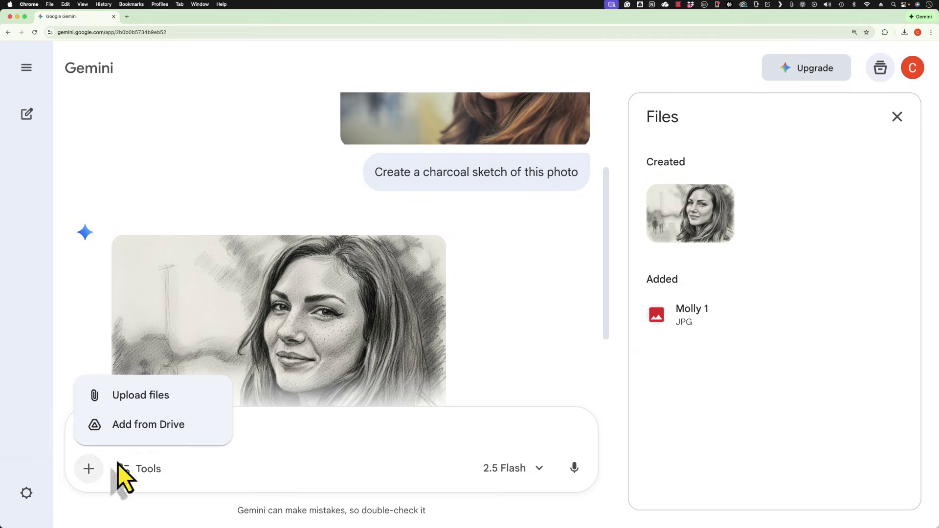
Attach the portrait photo and send 'Turn this photo into a watercolor painting'.
left_click(139, 403)
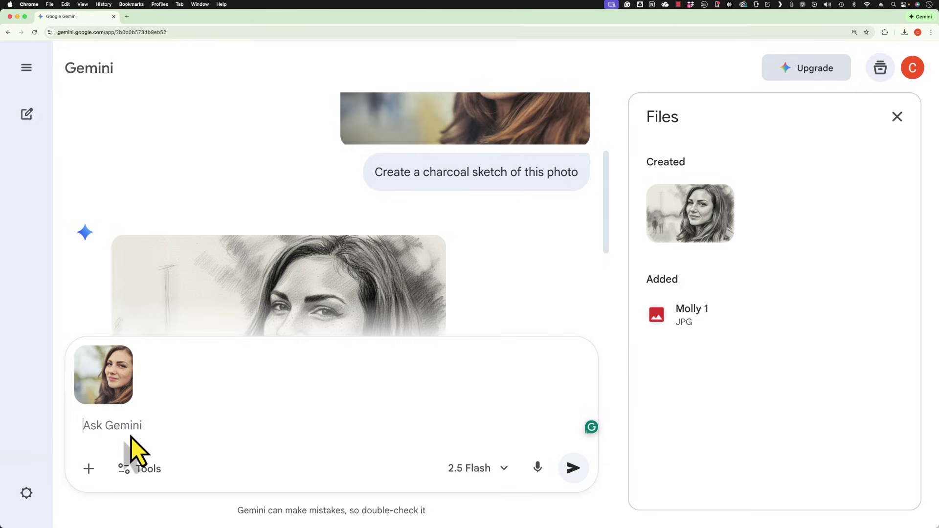
type("Turn this photo into a watercolor pain")
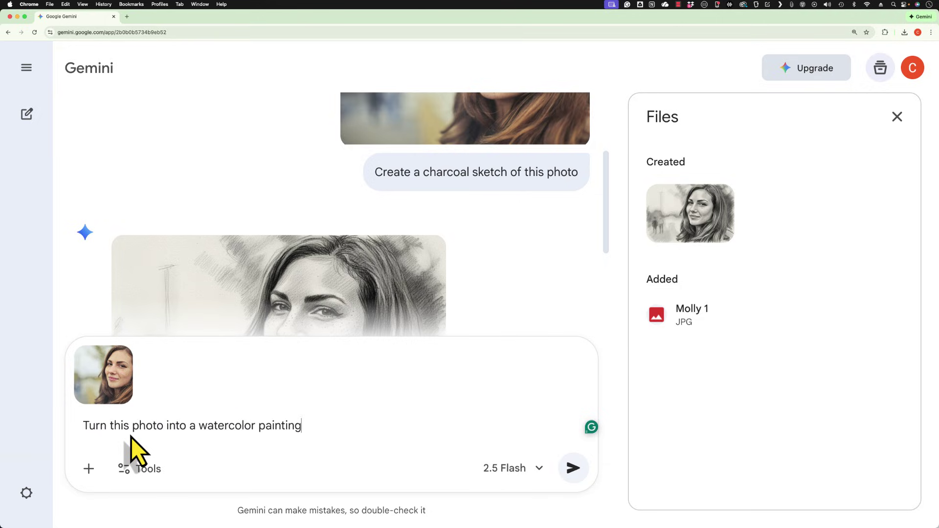
type("ting")
key("Return")
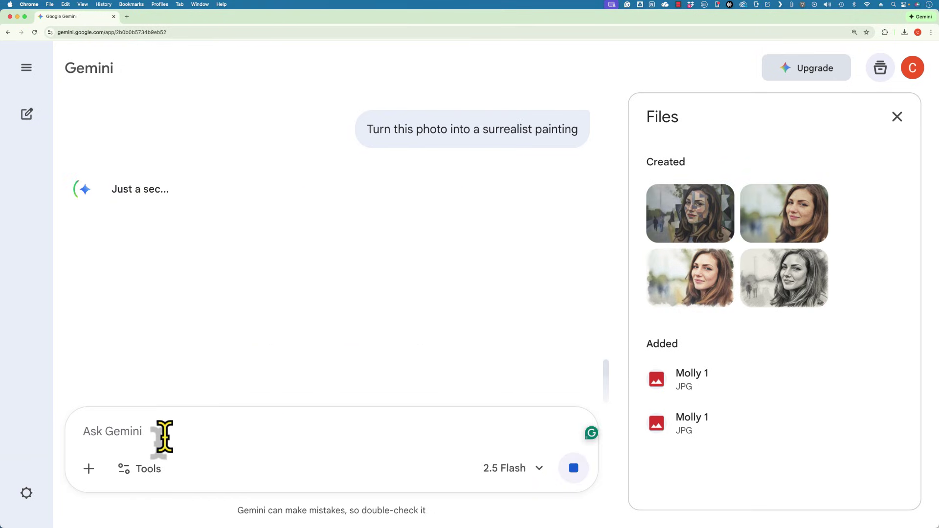
left_click(89, 469)
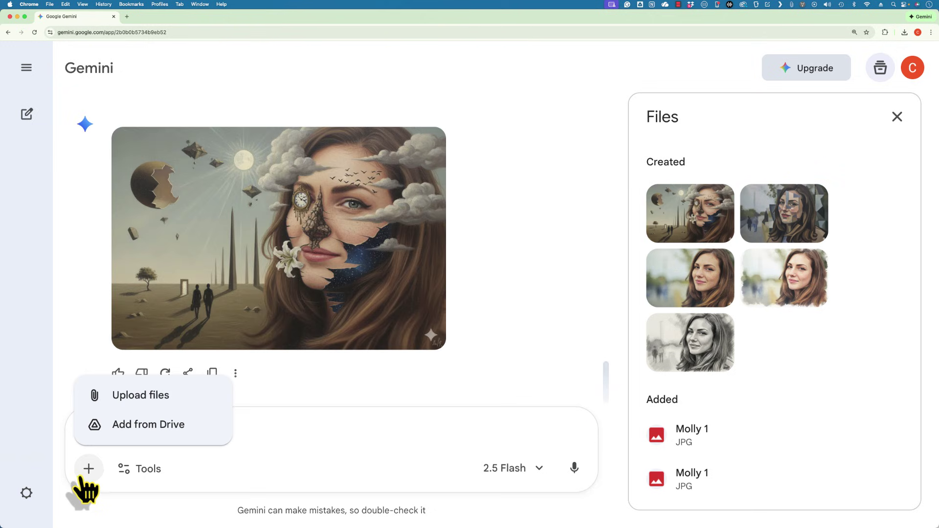
Upload Pumpkins.HEIC with a pencil sketch request, then close the Files panel.
left_click(136, 403)
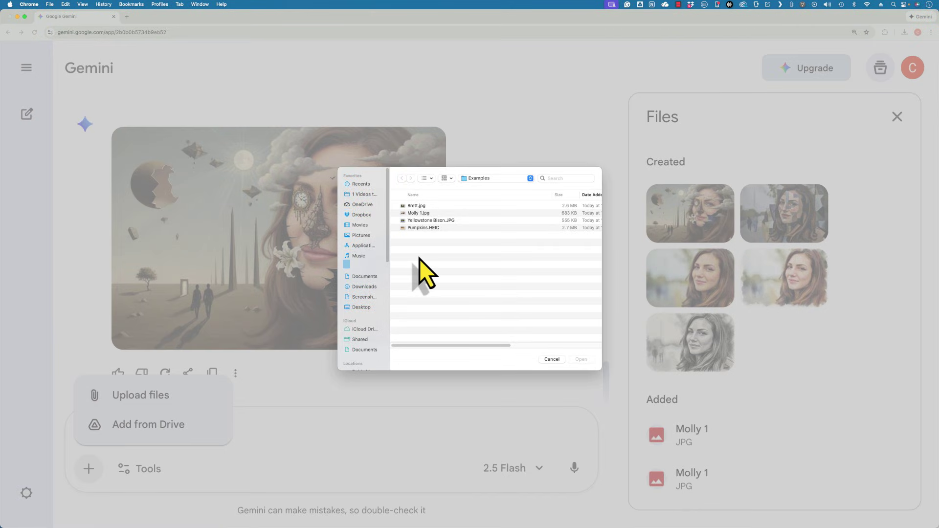
double_click(422, 227)
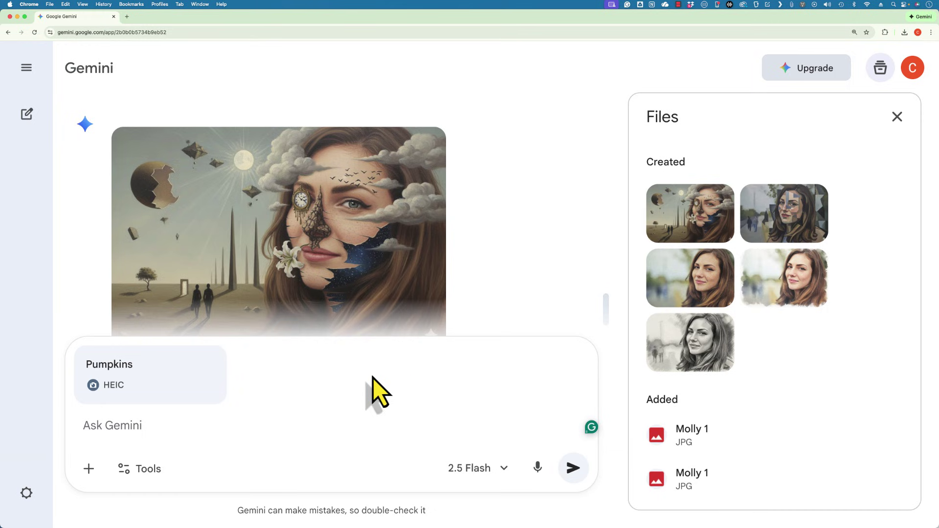
type("Make a pencil sketch of this image.")
key("Return")
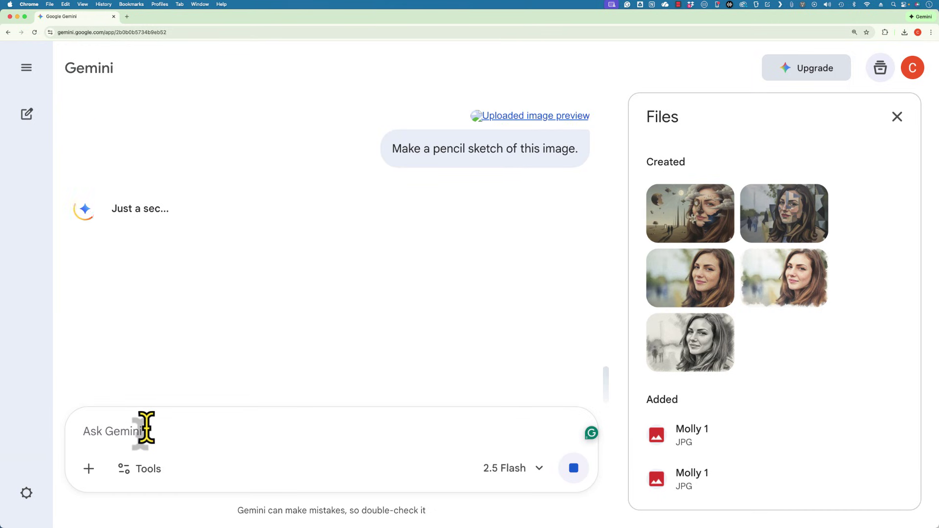
scroll(294, 377, "down", 2)
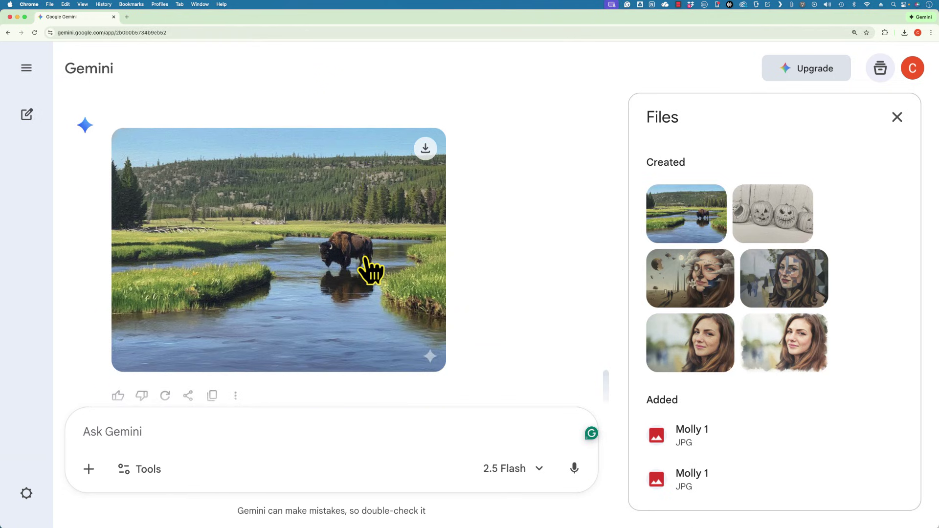
key("Escape")
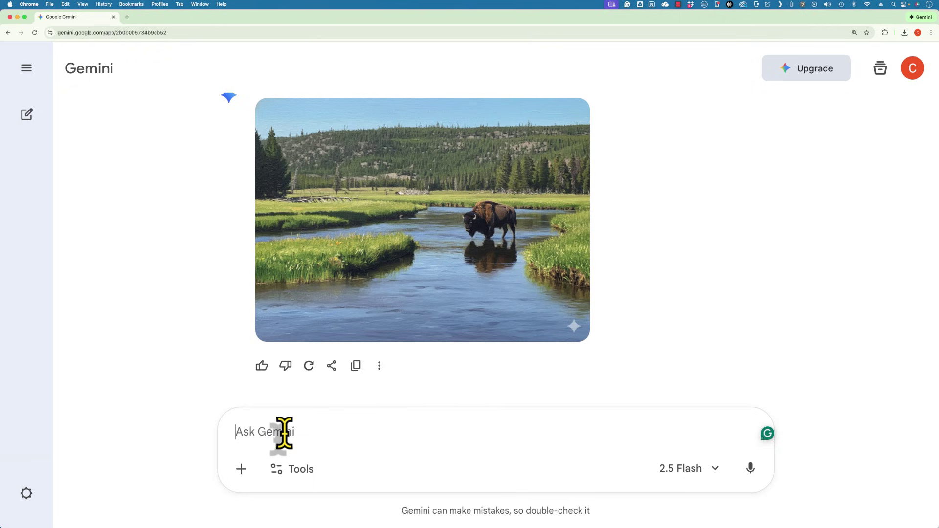
In a new chat, attach the Pumpkins photo and send 'Erase the first pumpkin.'.
left_click(25, 117)
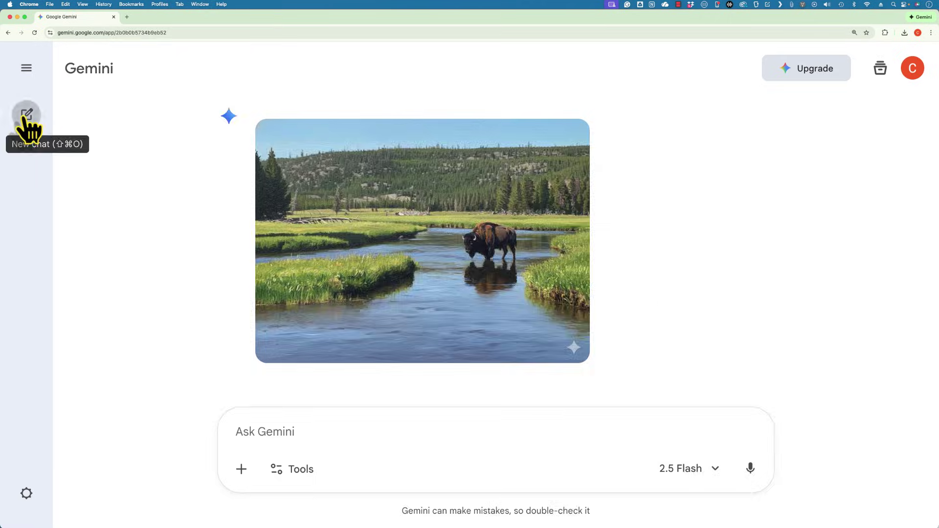
left_click(242, 304)
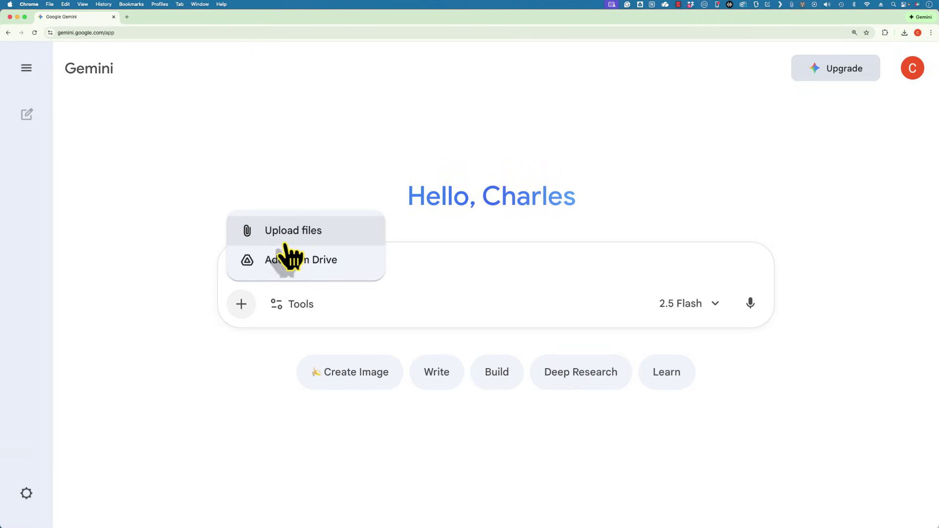
left_click(296, 232)
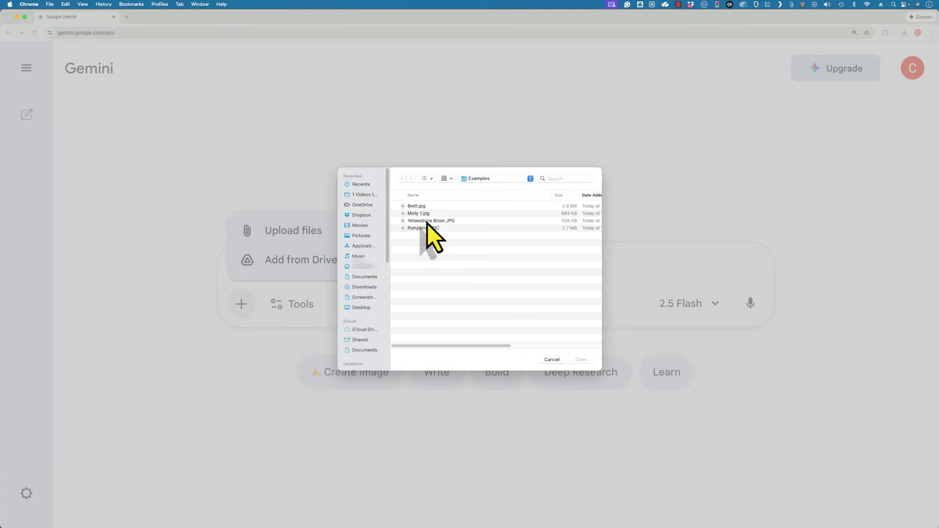
double_click(430, 228)
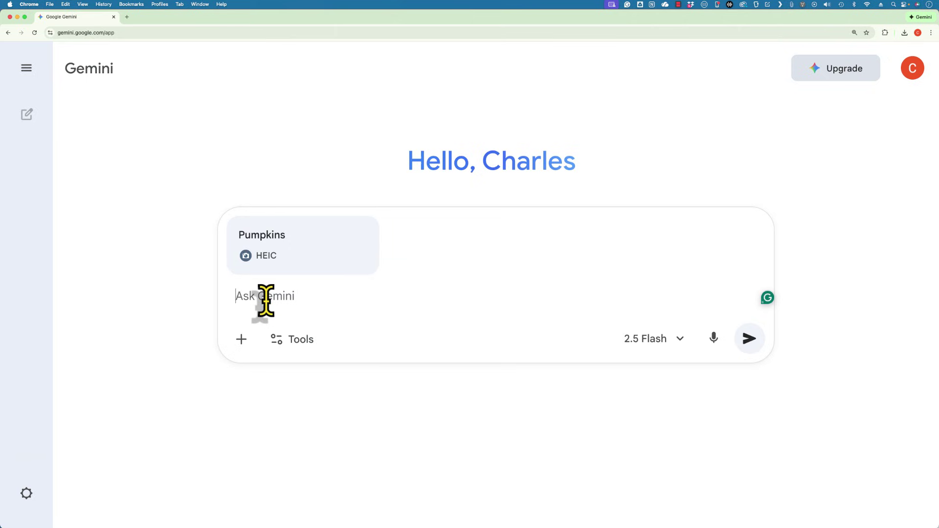
type("Eras")
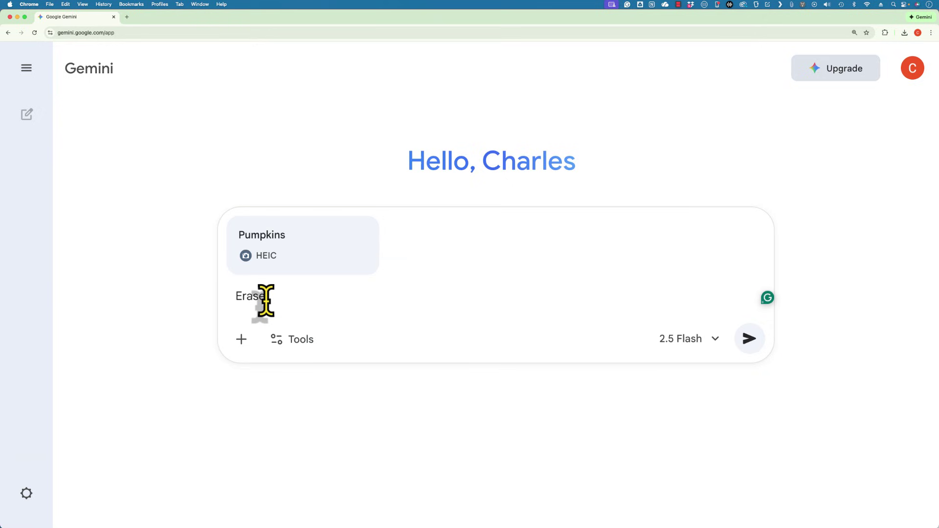
type("e the first pumpkin.")
left_click(750, 343)
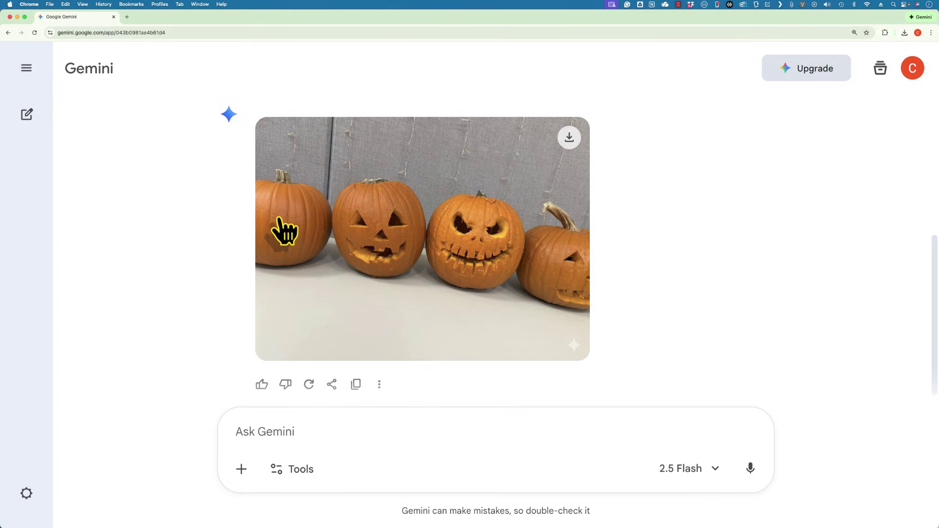
Ask Gemini to turn the first pumpkin into a basketball, then to remove the background.
left_click(293, 436)
type("Tr")
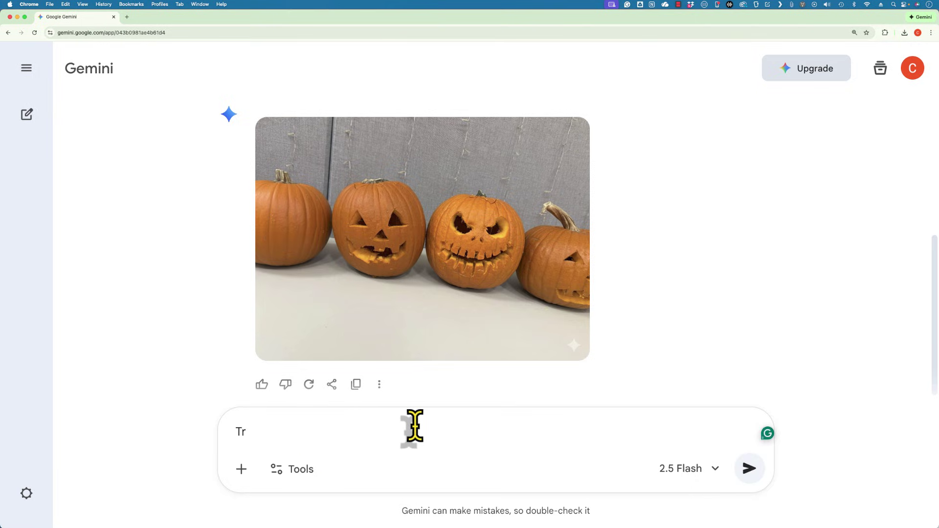
type("urn the first pumpkin into a basketball")
key("Return")
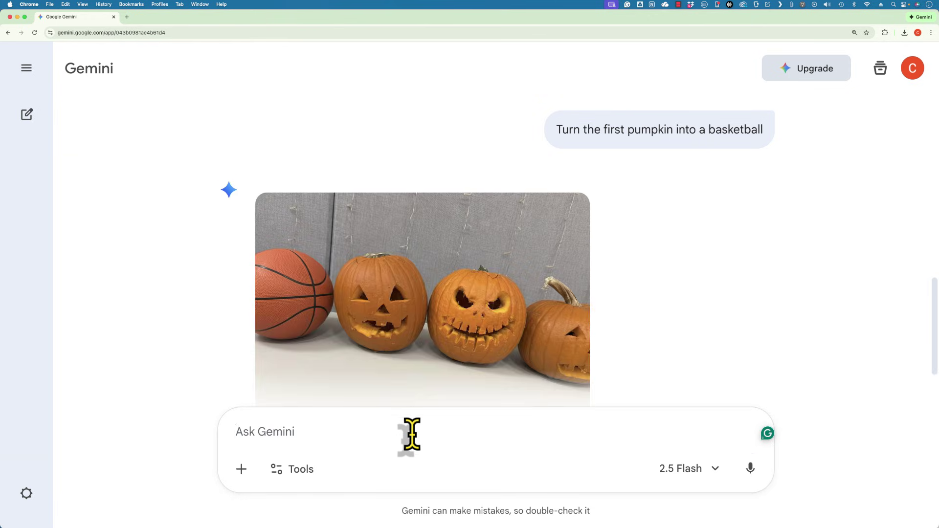
type("Remove th")
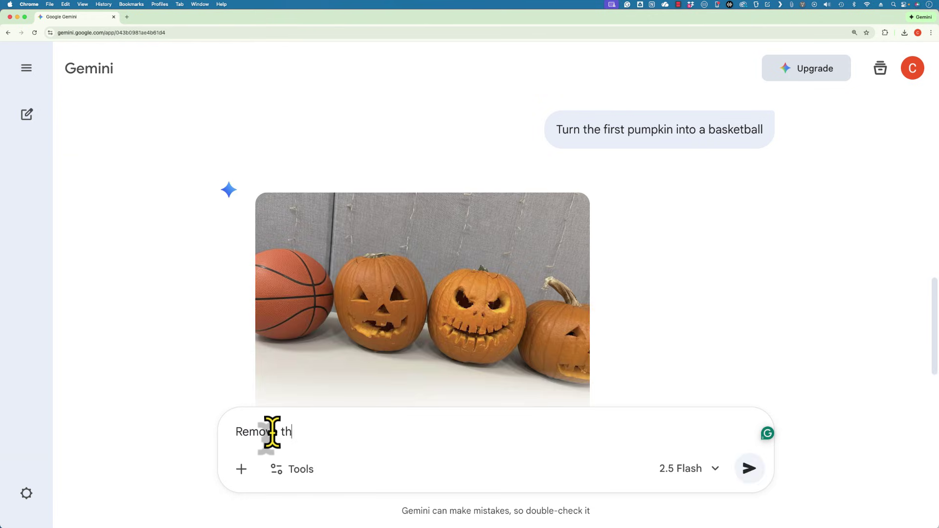
type("e background")
key("Return")
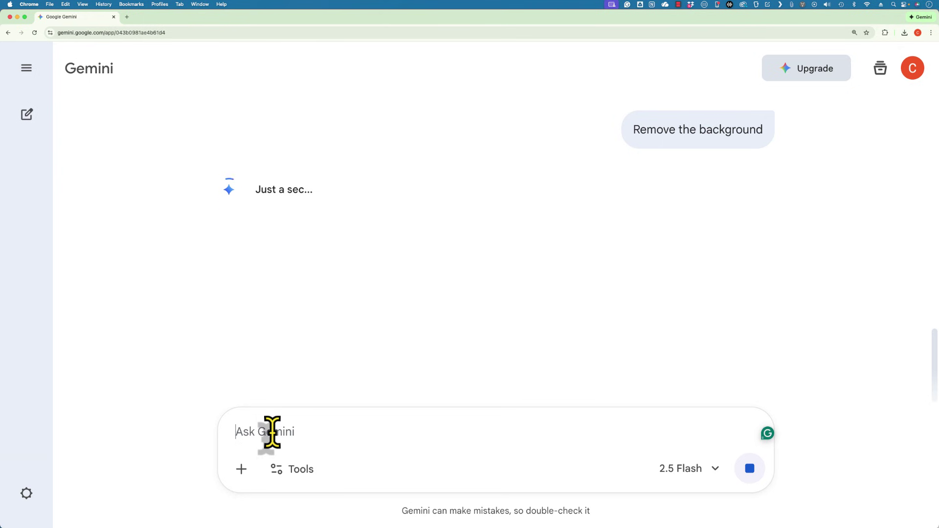
Ask Gemini to 'Add a background of a basketball court' behind the pumpkins.
type("Add a background of a ")
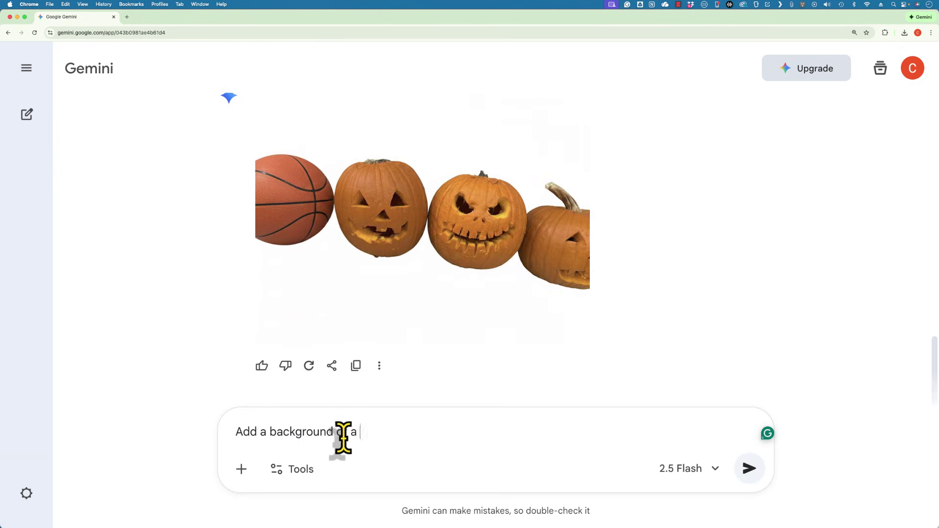
type("basketball")
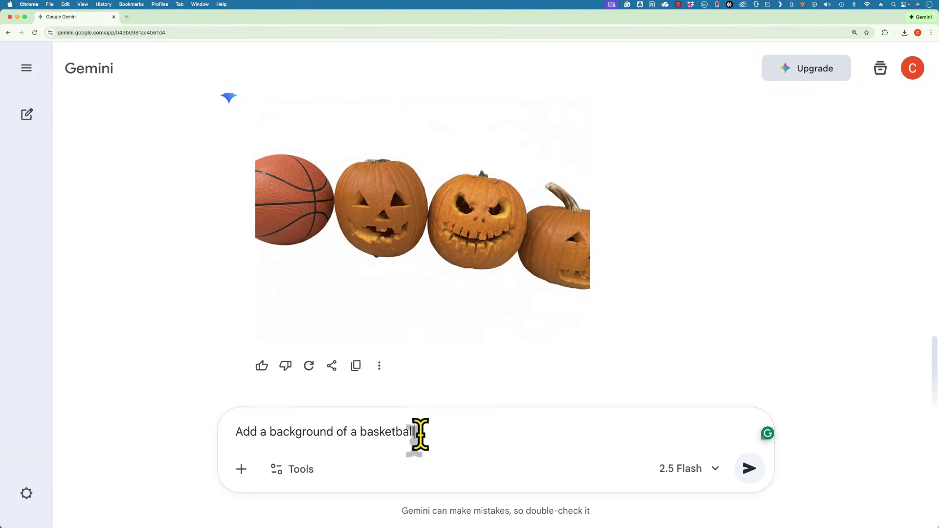
key("Return")
type("court")
key("Return")
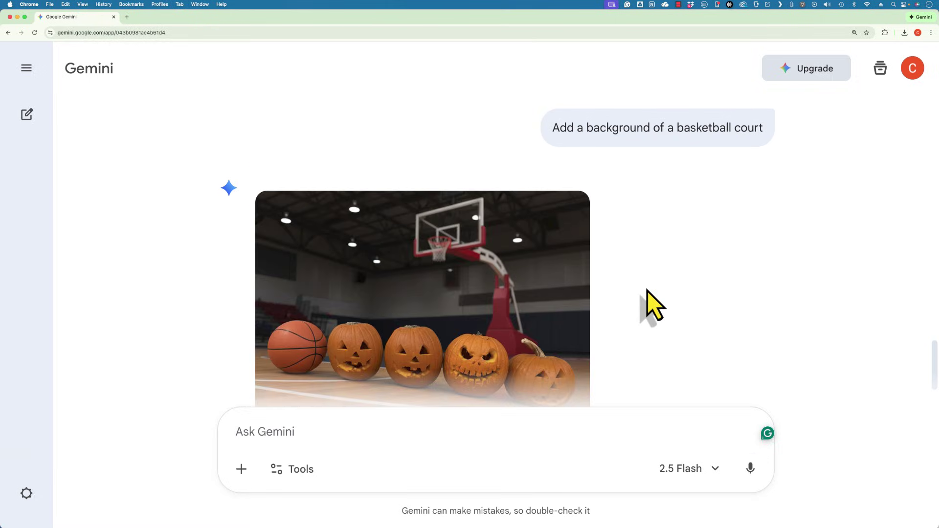
scroll(646, 291, "down", 2)
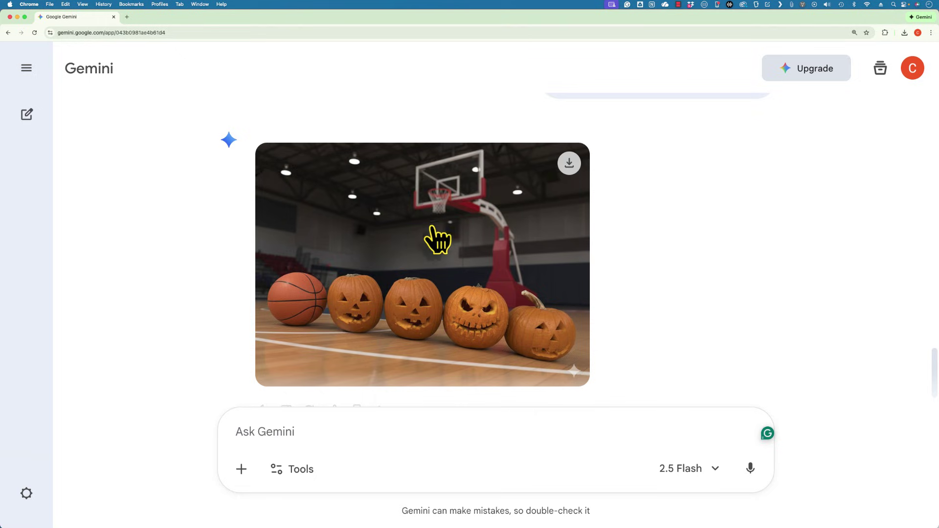
Send the prompt 'Put crazy hair on the pumpkins' and check the result.
type("Put crazy hair on the pumpkins")
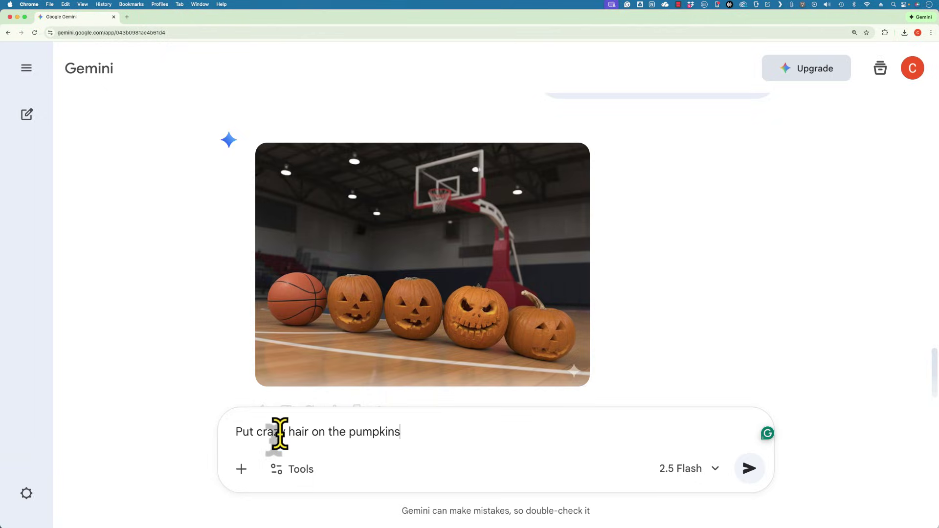
key("Return")
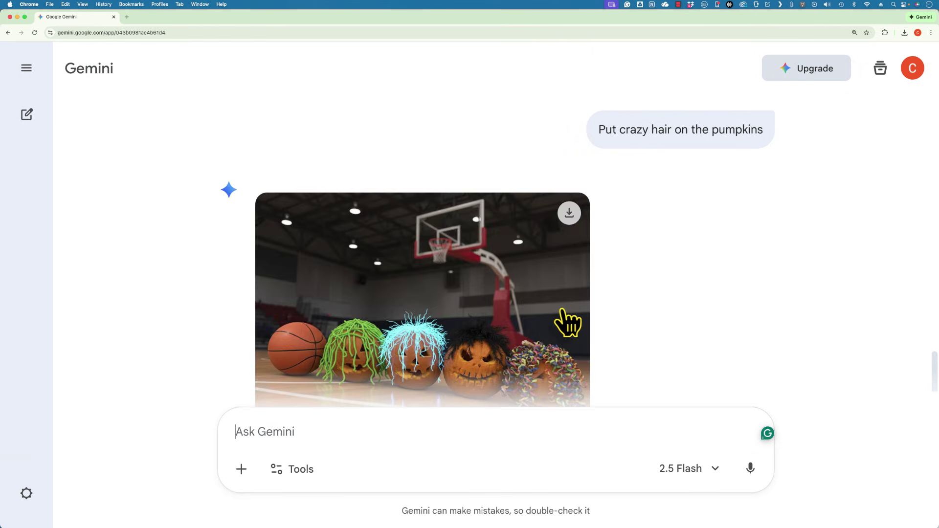
scroll(485, 378, "down", 3)
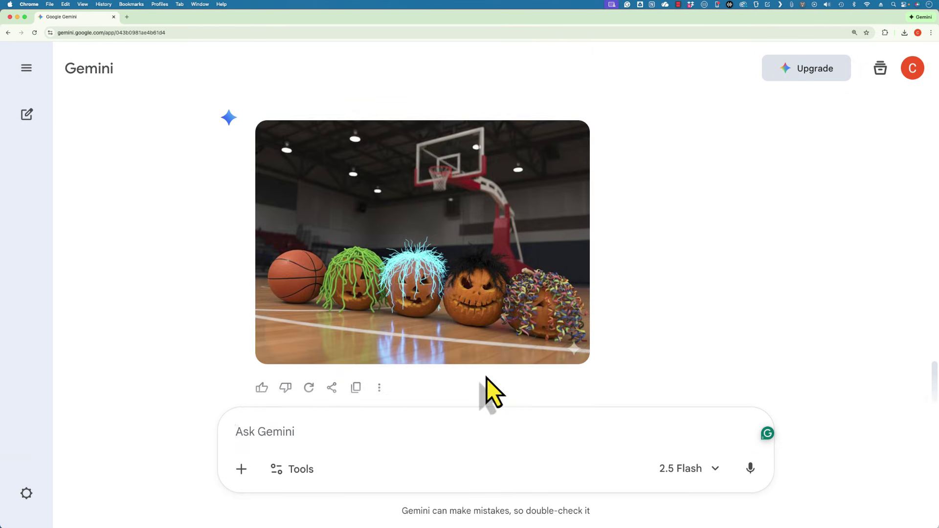
Open the basketball pumpkin image from the chat's Files and save it to Downloads.
left_click(879, 68)
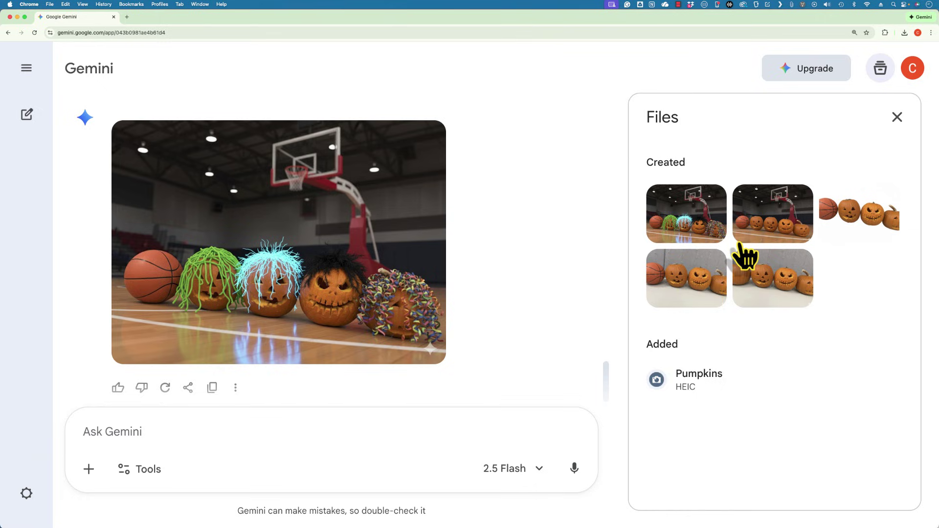
left_click(700, 281)
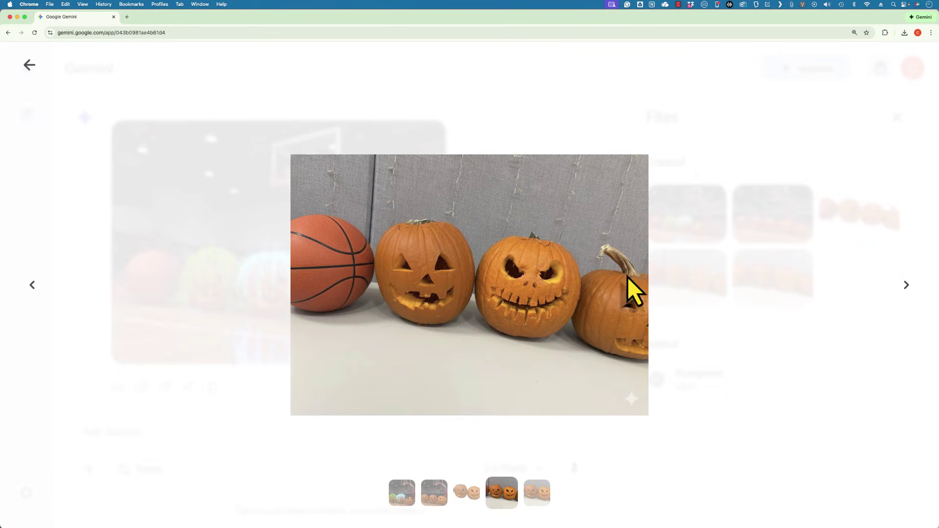
right_click(609, 219)
left_click(629, 234)
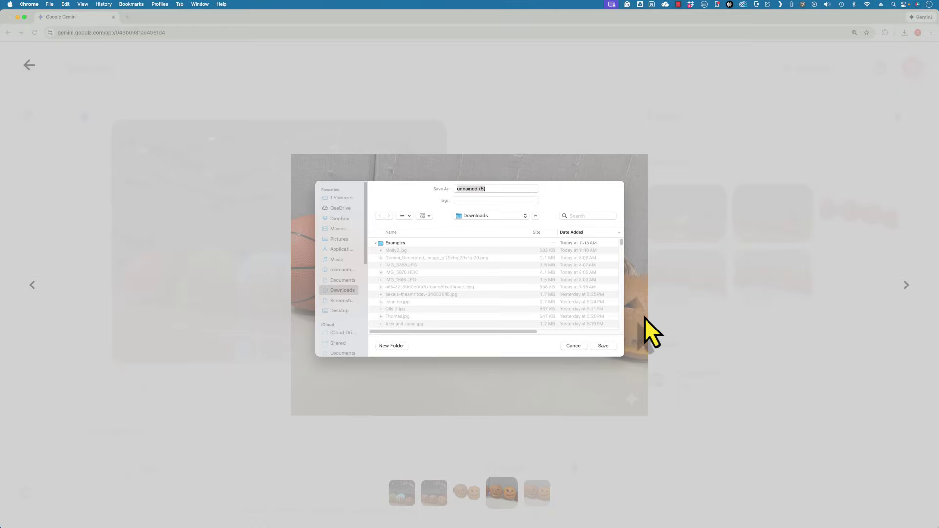
key("Return")
key("Escape")
scroll(597, 202, "up", 5)
scroll(597, 202, "up", 2)
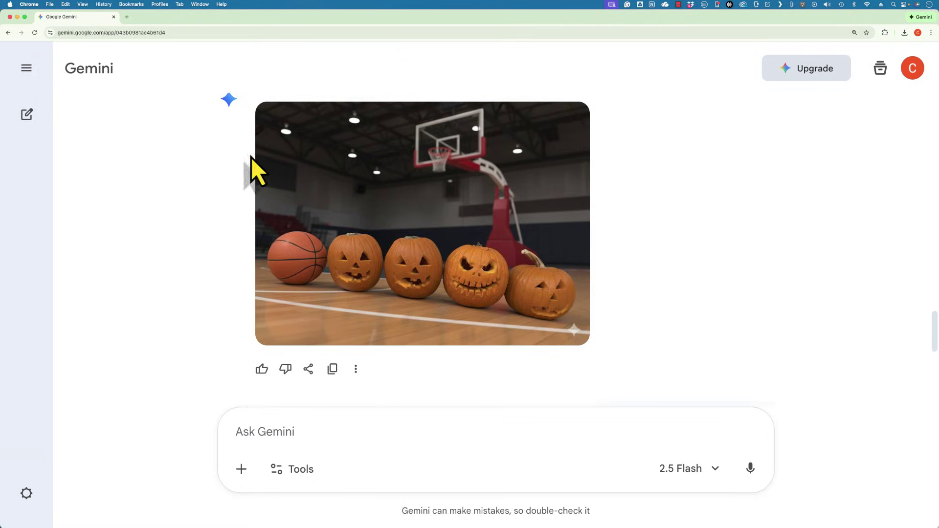
scroll(465, 206, "up", 5)
scroll(478, 208, "up", 15)
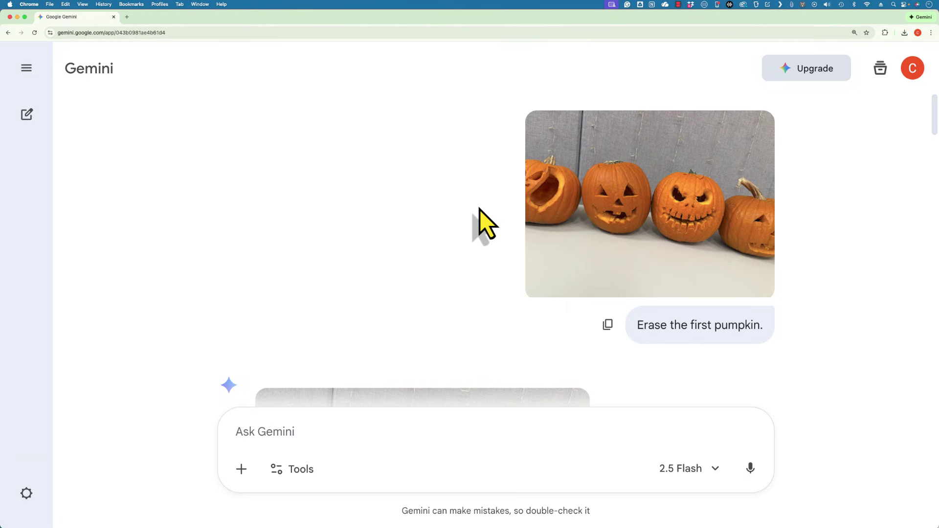
scroll(479, 210, "down", 4)
scroll(616, 200, "down", 2)
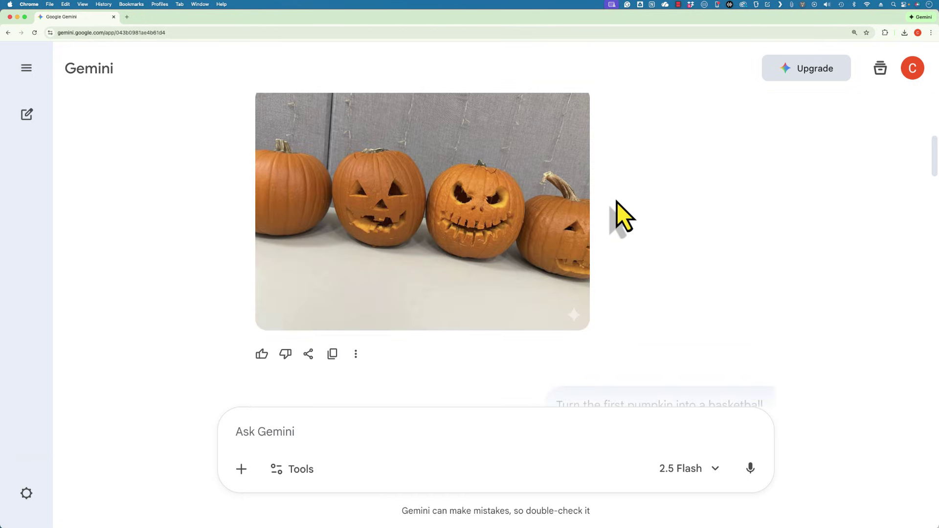
scroll(617, 202, "up", 1)
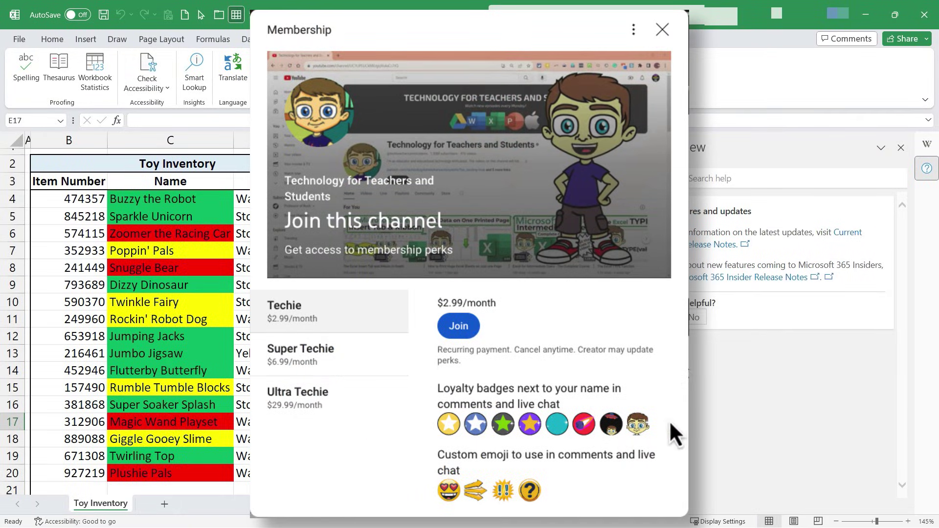
scroll(594, 370, "down", 3)
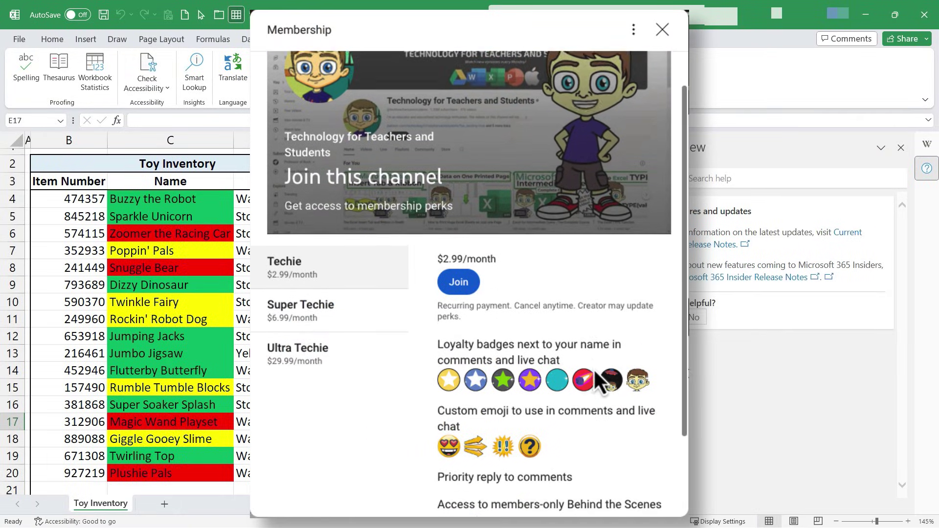
scroll(594, 370, "up", 3)
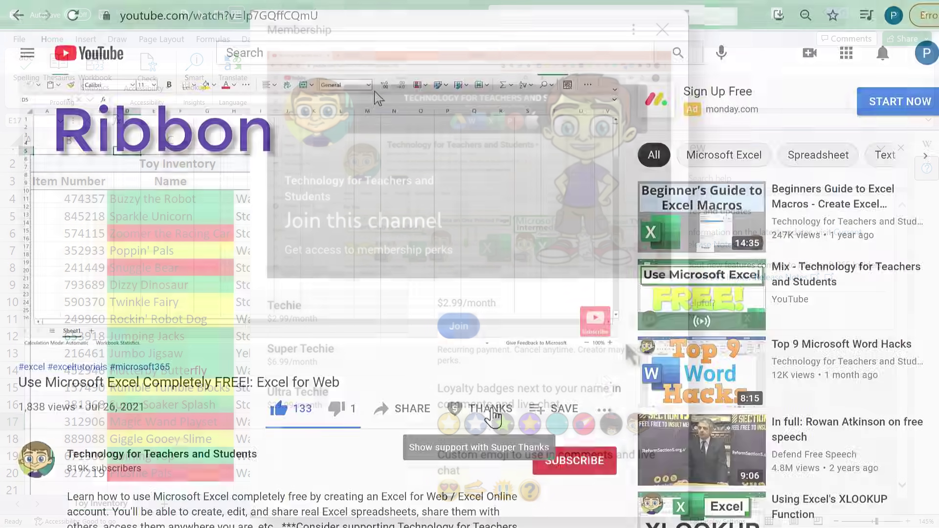